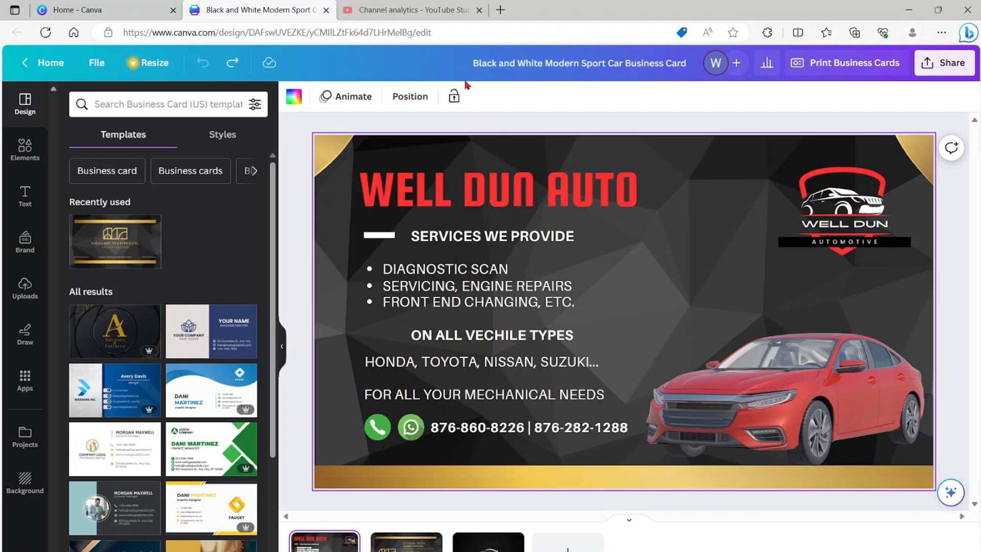
- Close the YouTube analytics page and leave the open business card design for the Canva home page
click(479, 10)
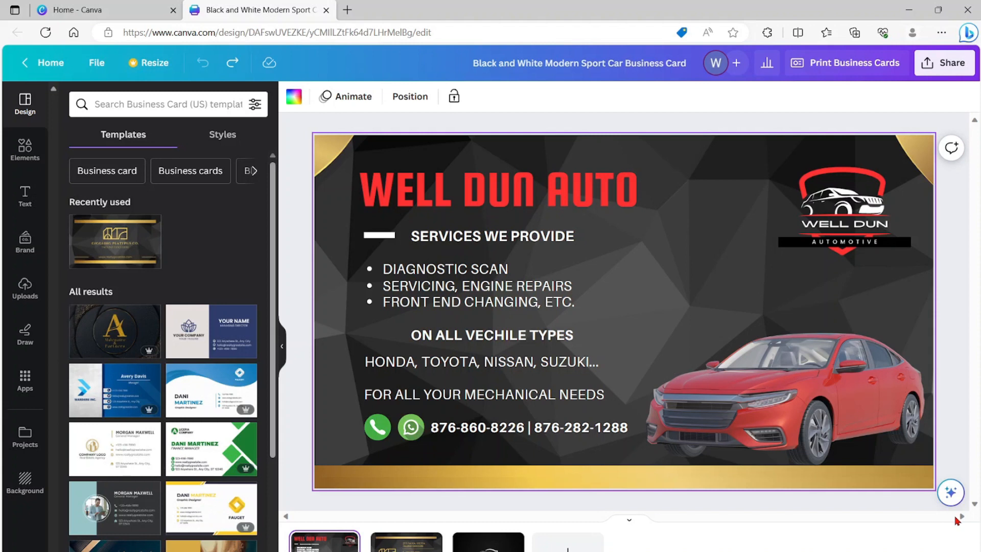
click(49, 62)
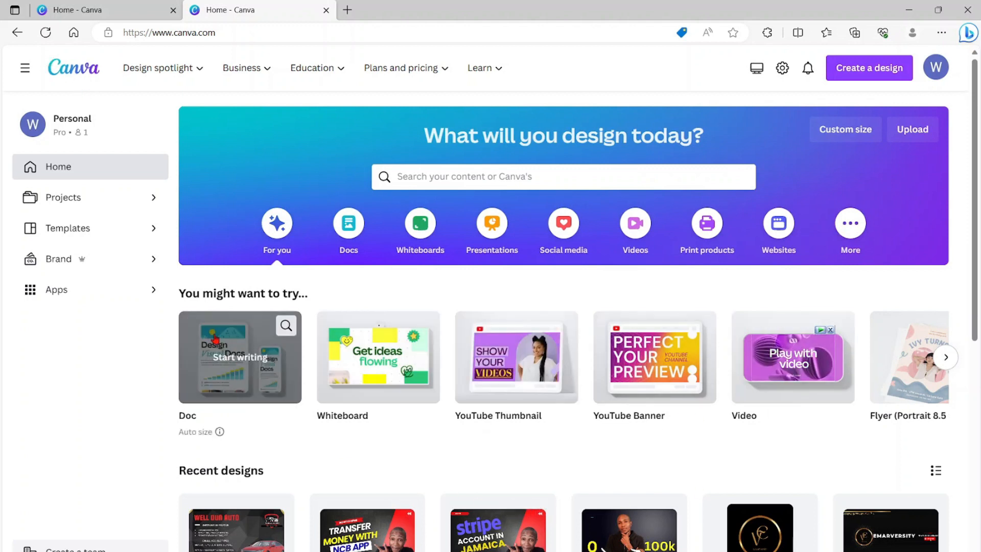
- Search the templates for "hair salon business cards" and look through the results
click(481, 175)
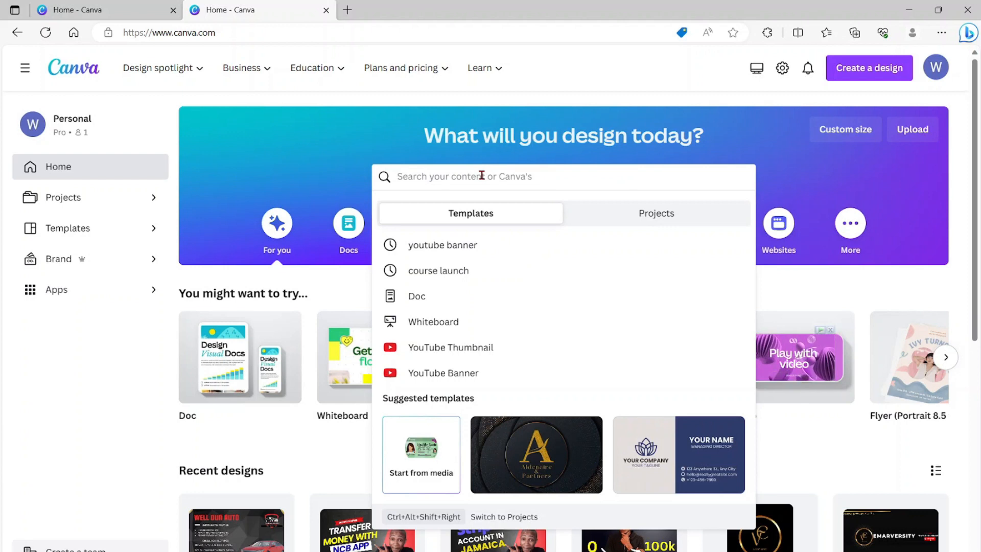
text(hair bun)
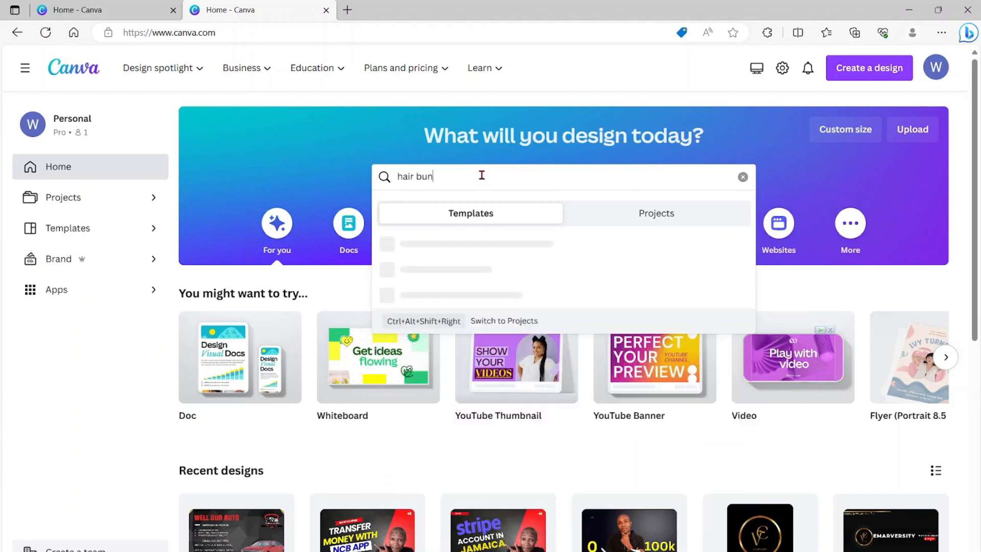
key(BackSpace)
text(sin)
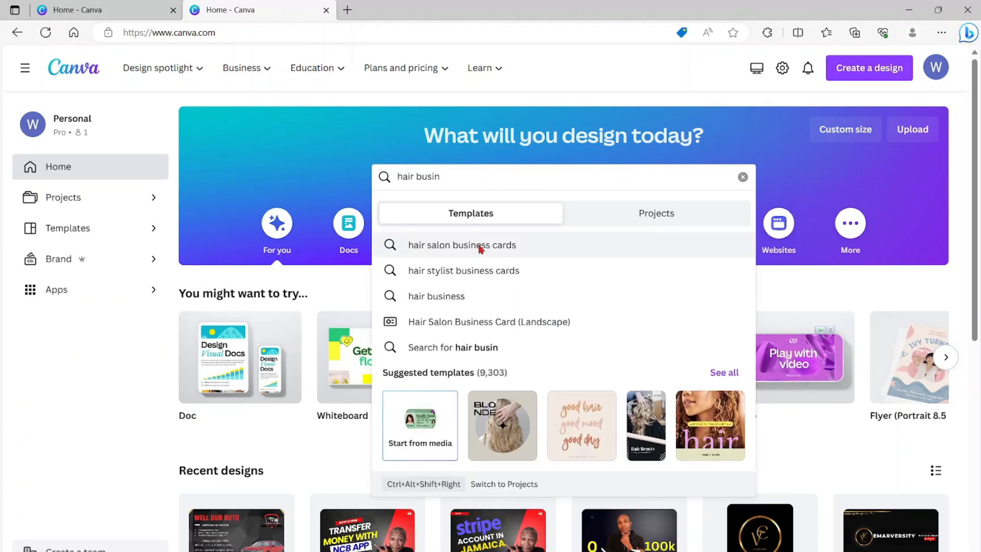
click(479, 248)
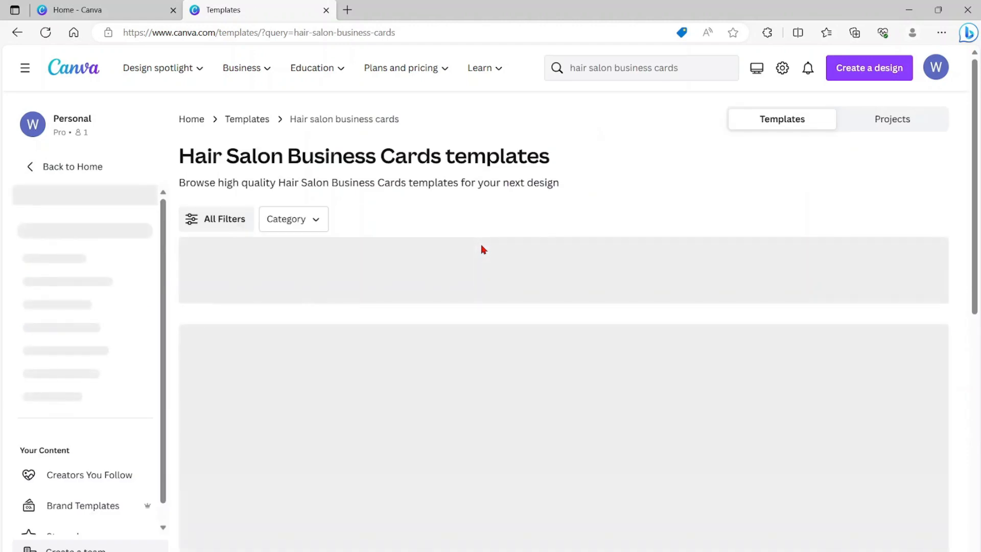
scroll(567, 364, down, 5)
scroll(566, 364, down, 5)
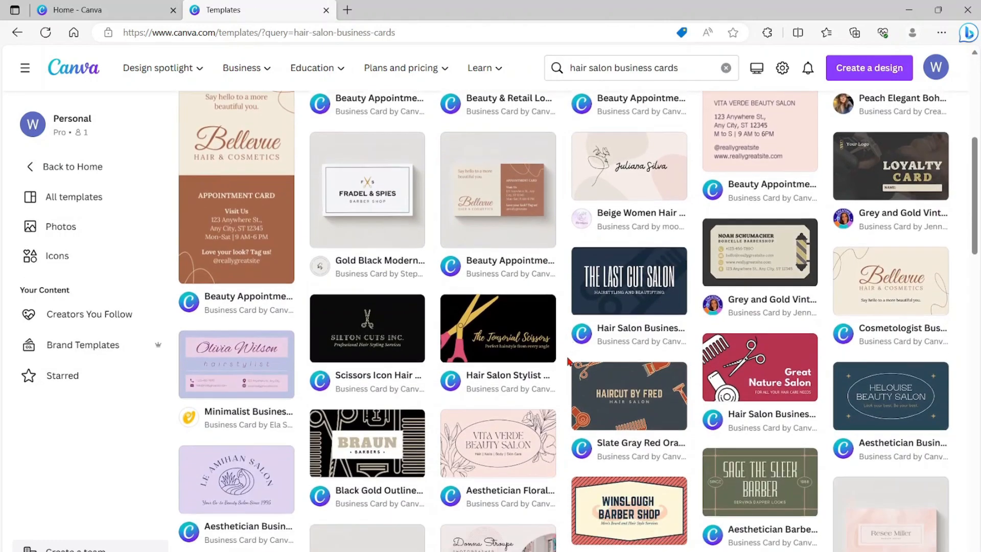
scroll(567, 362, down, 8)
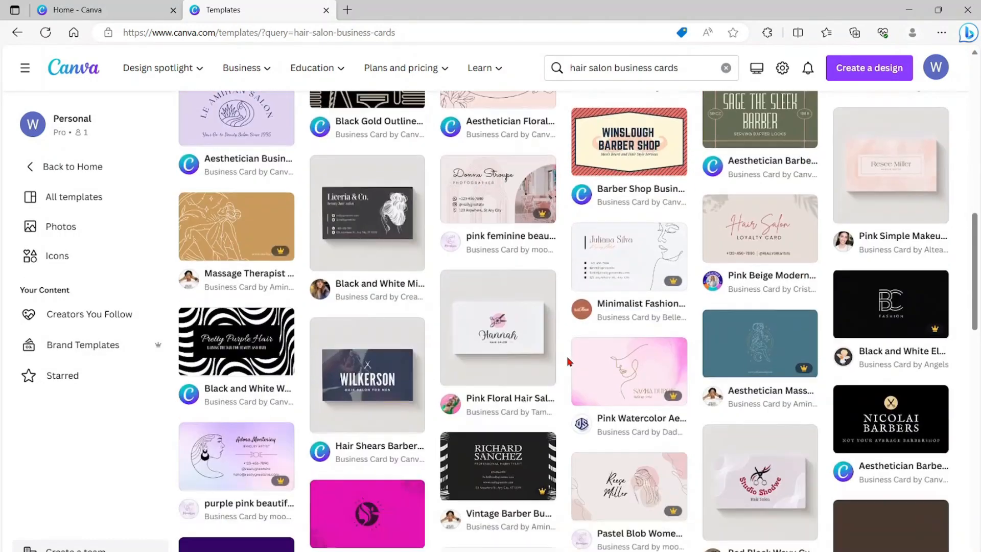
scroll(567, 362, down, 8)
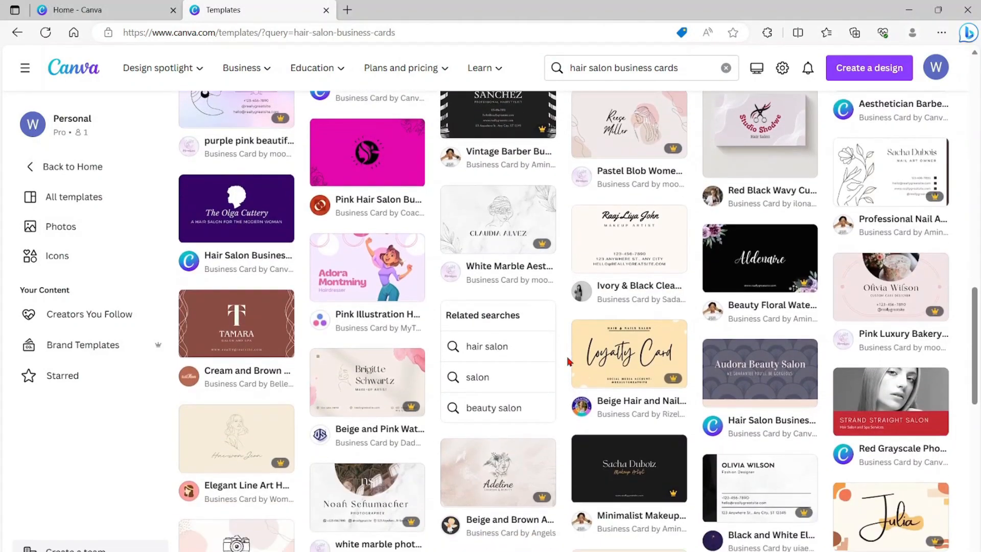
key(Home)
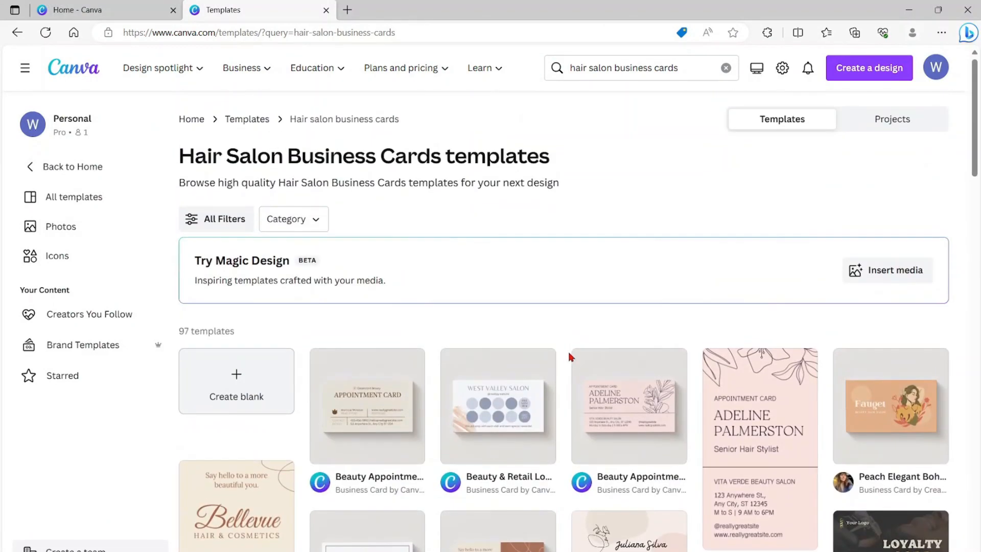
- Change the template search to "mechanic business cards" and open the suggested Auto Mechanic Business Cards category
click(683, 68)
double_click(683, 68)
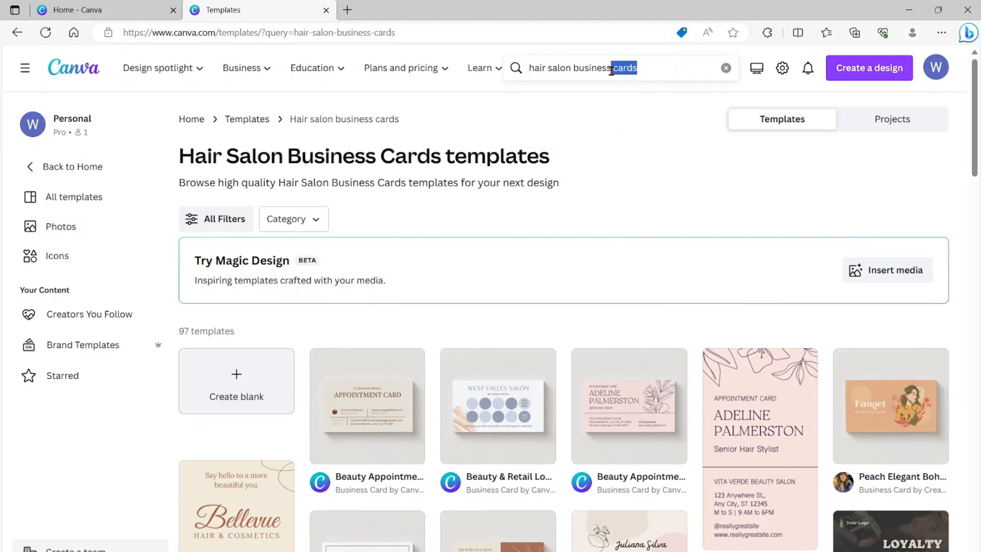
click(477, 69)
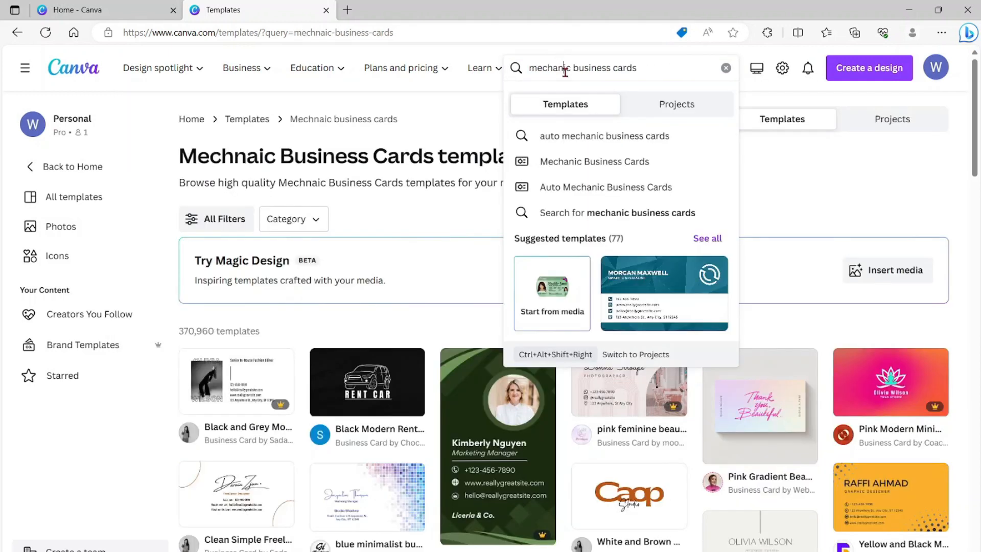
click(565, 190)
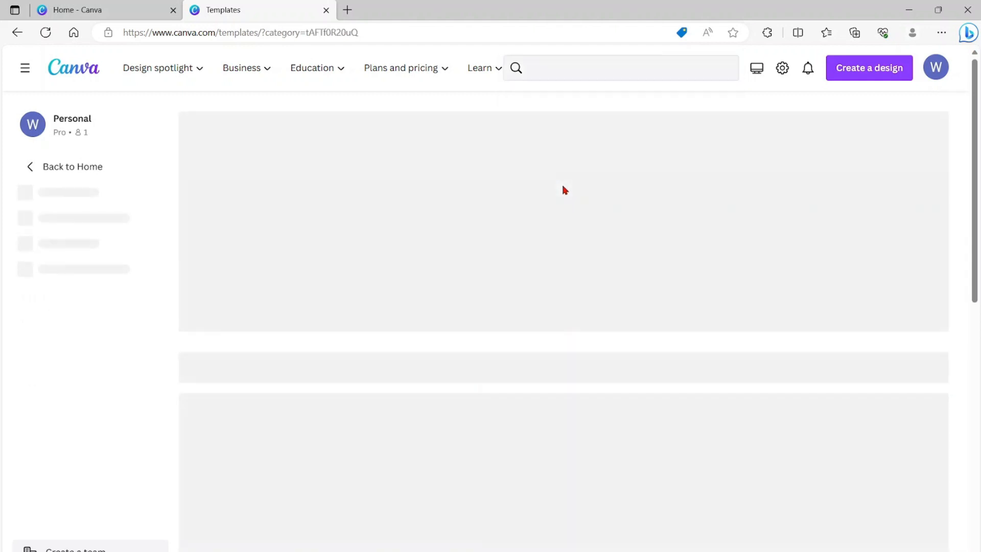
- Preview the Mathica Auto Mechanics card and open the Black and White Modern Sport Car Business Card from its similar templates for editing
scroll(562, 187, down, 4)
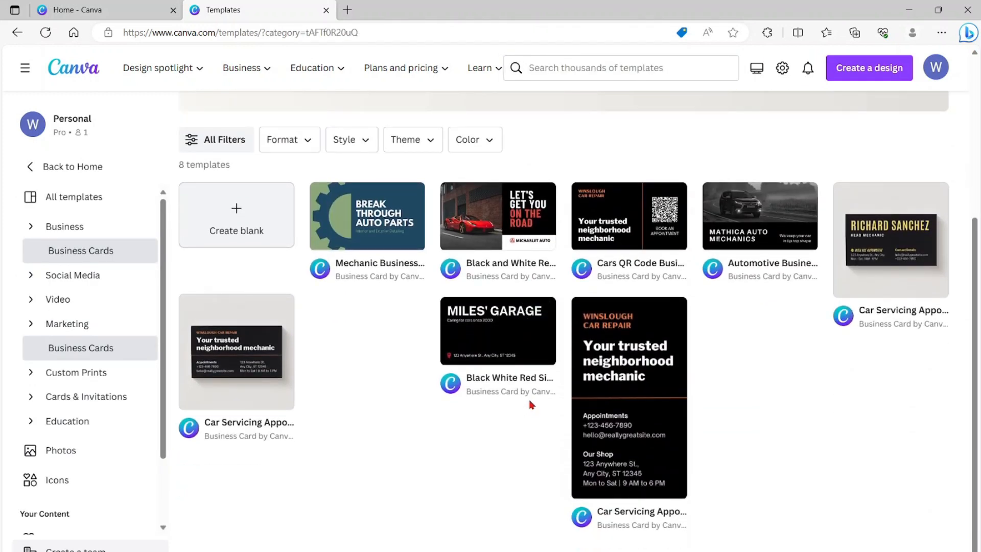
click(733, 209)
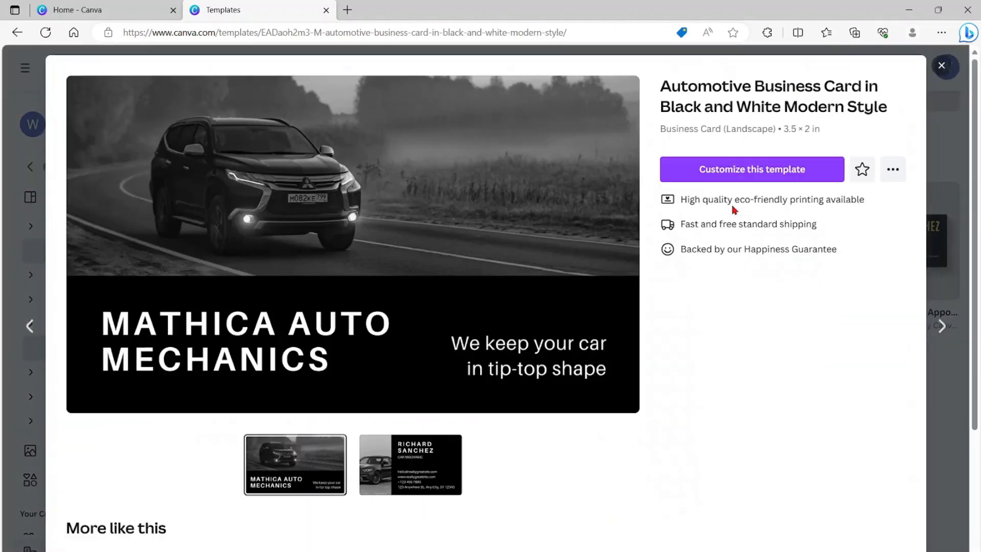
scroll(409, 161, down, 1)
scroll(414, 169, down, 6)
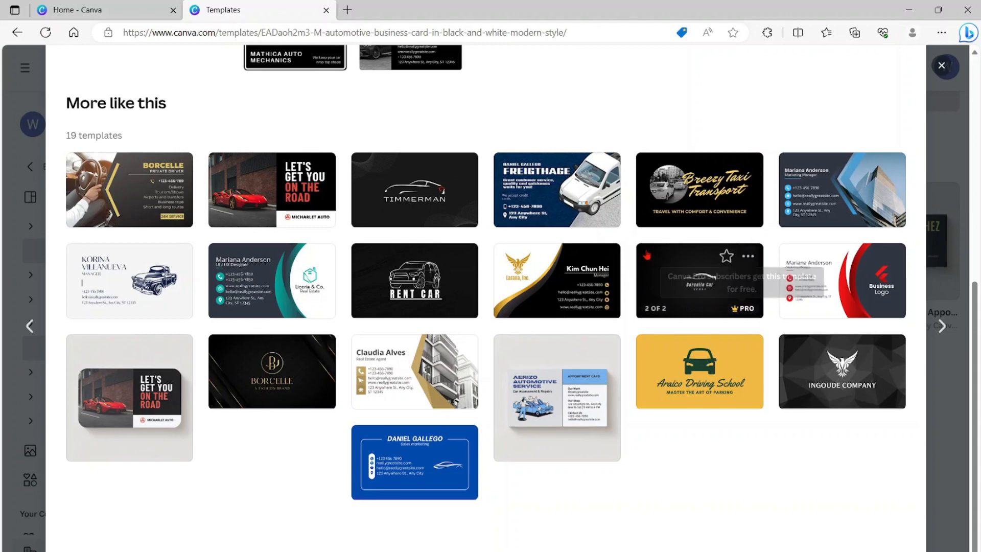
click(694, 283)
click(734, 221)
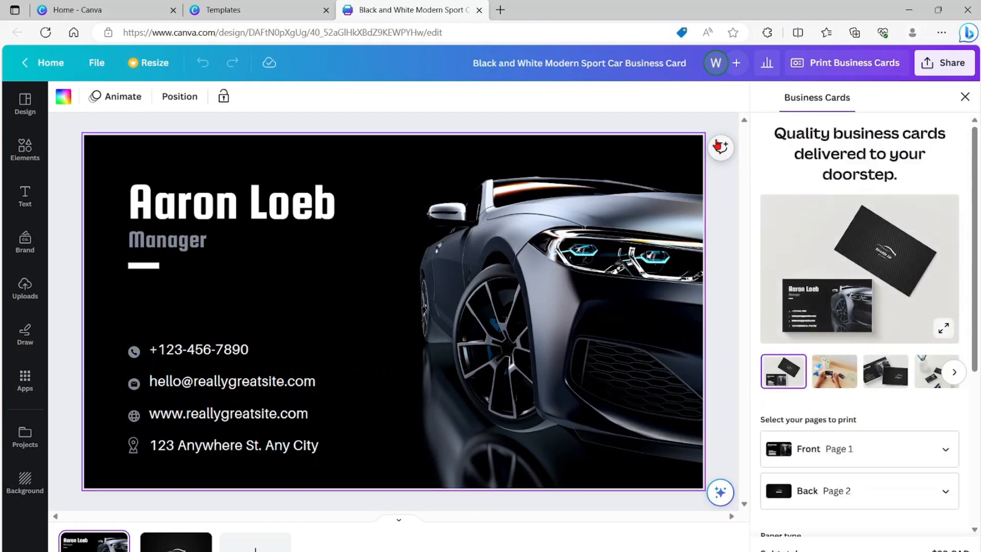
- Find a "gold bar" element, add the gold gradient strip, and stretch it across the full width of the card's bottom edge
click(21, 155)
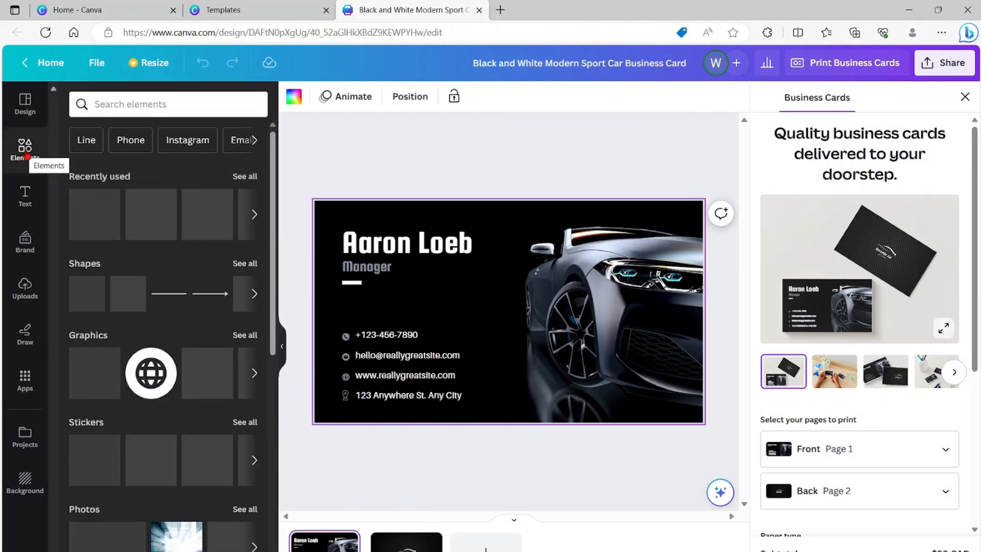
click(94, 104)
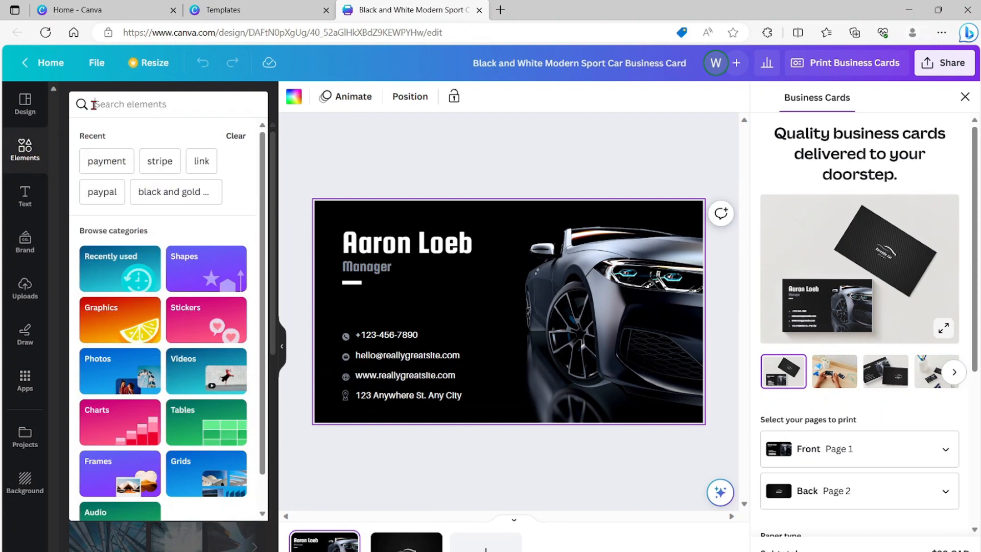
text(gold bar)
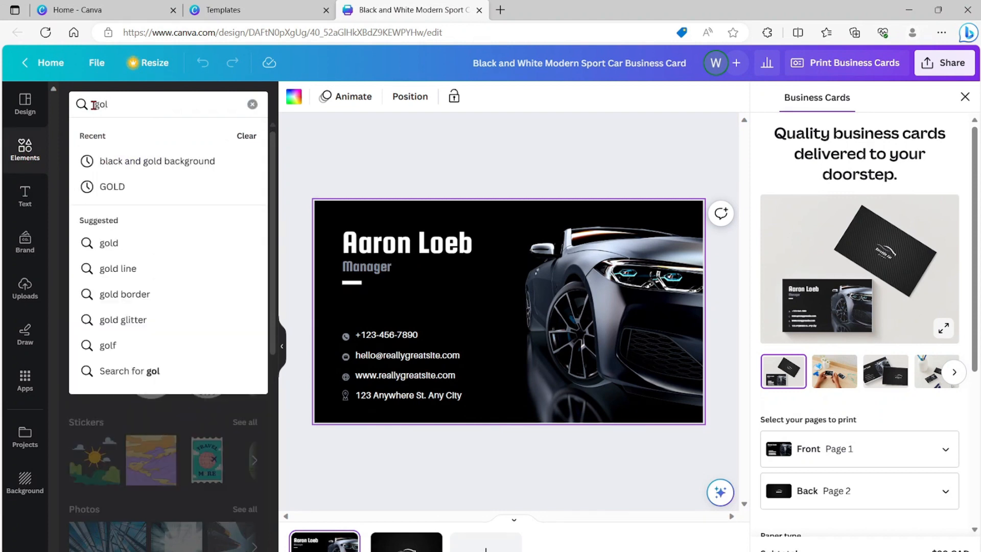
key(Return)
click(85, 249)
drag(458, 327, 438, 410)
drag(660, 407, 704, 407)
drag(509, 391, 509, 402)
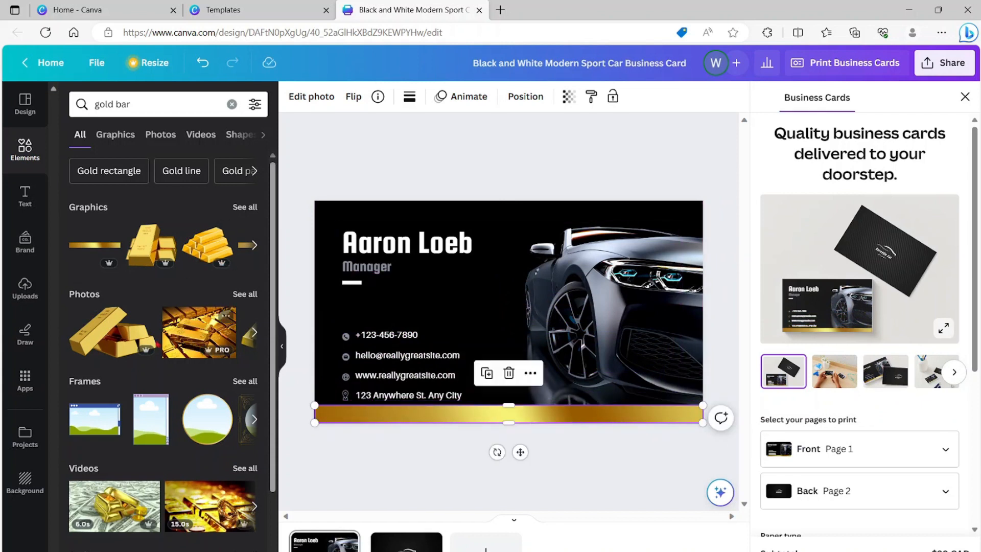
- Browse all gold bar graphics and broaden the graphics search to "gold"
click(245, 207)
scroll(246, 255, down, 5)
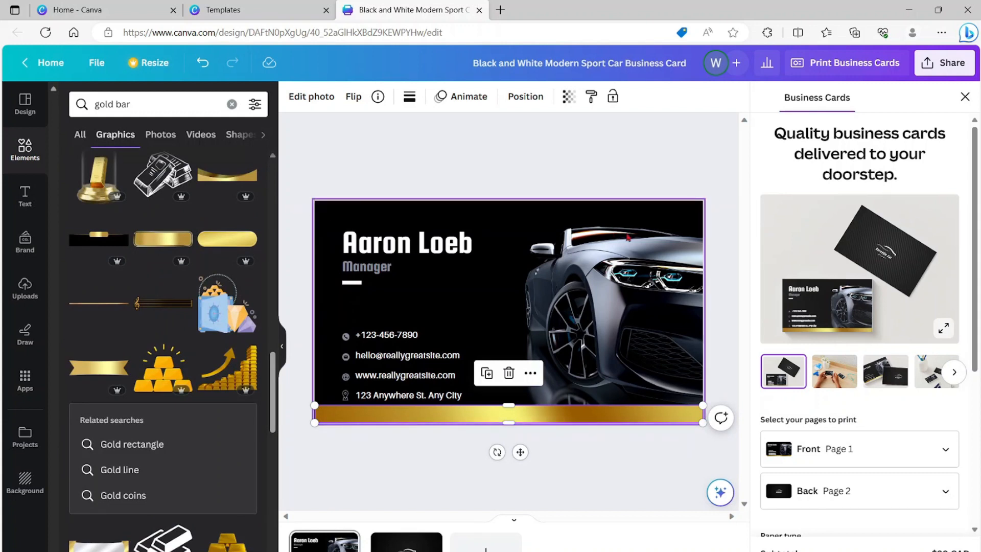
click(128, 104)
key(BackSpace)
key(BackSpace)
key(BackSpace)
key(BackSpace)
key(Return)
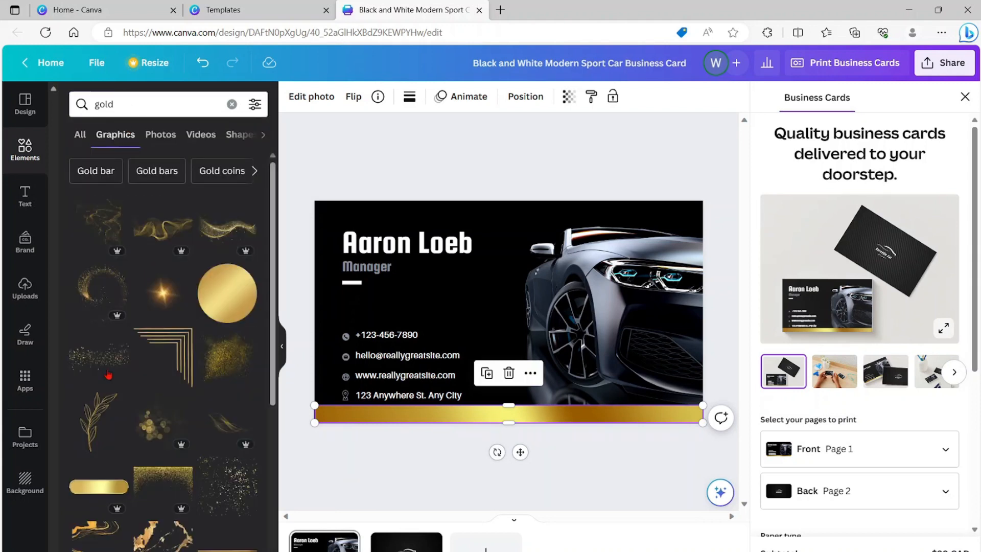
- Add the wavy gold band graphic, shrink and rotate it, and place it over the card's upper-right corner as an accent
scroll(107, 378, down, 5)
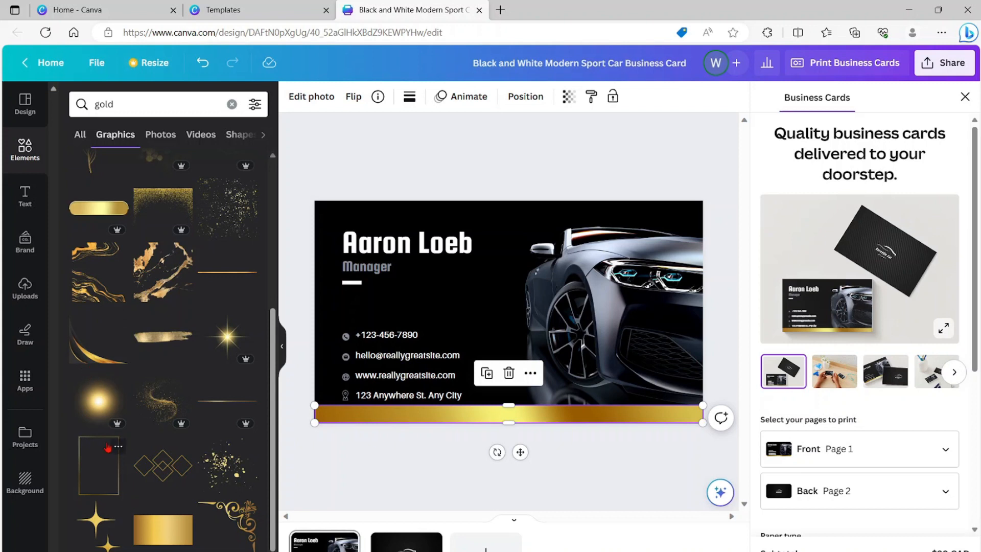
scroll(118, 445, down, 3)
click(225, 417)
drag(508, 372, 439, 266)
drag(429, 222, 557, 212)
drag(538, 330, 690, 203)
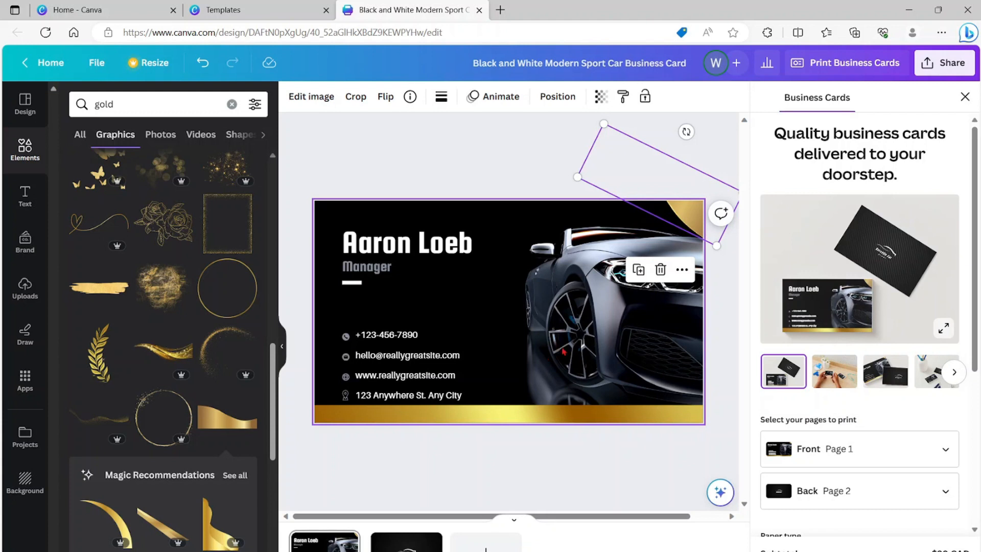
click(582, 299)
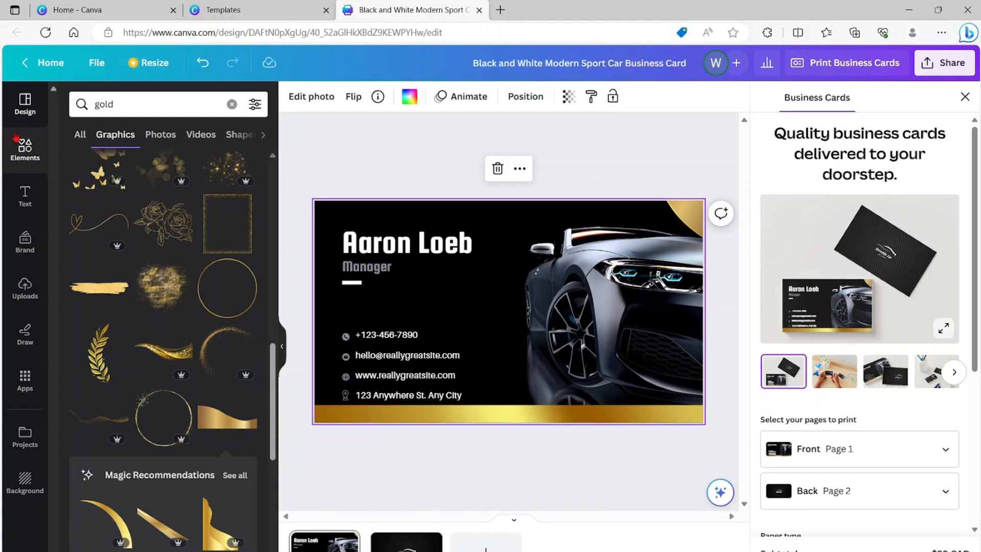
- Find the Black Modern Business Card Technology Concept template with "grey colour background" and apply its Company Name page to a new third page
click(27, 110)
click(125, 99)
text(gre)
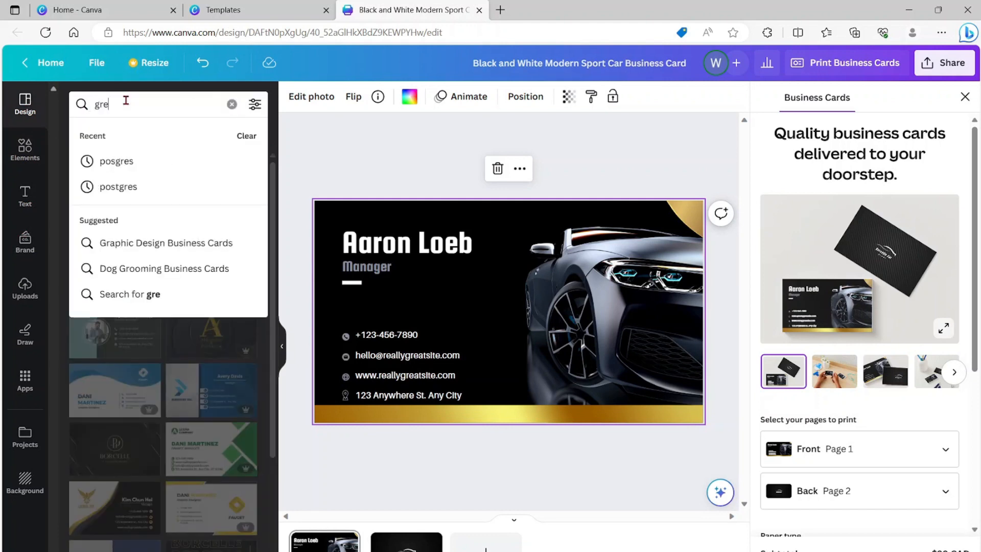
text(y colour background)
key(Return)
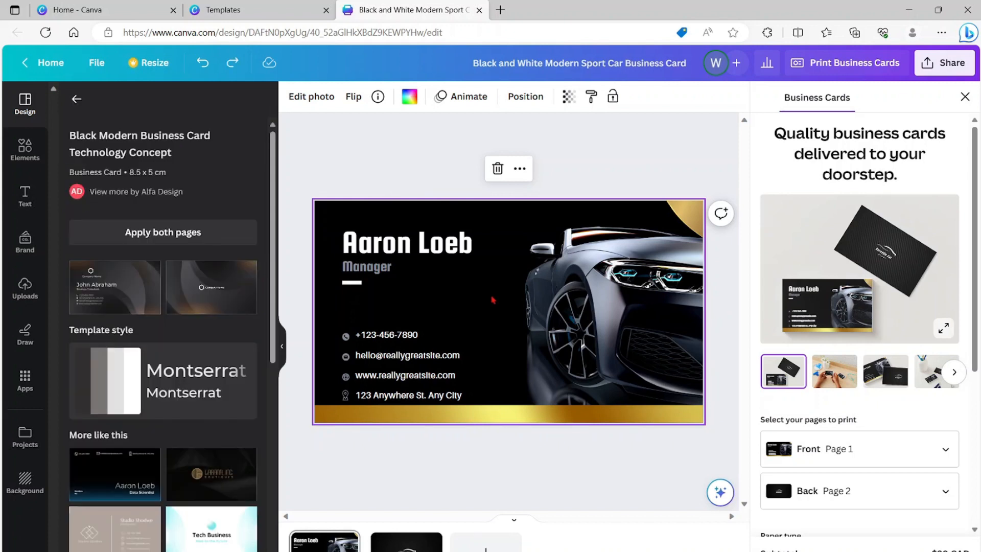
click(486, 541)
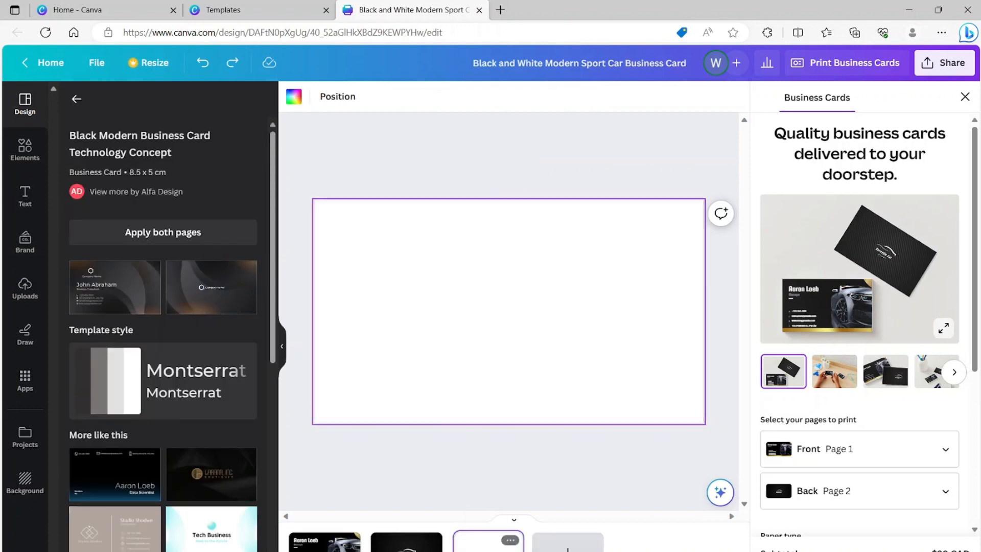
click(211, 288)
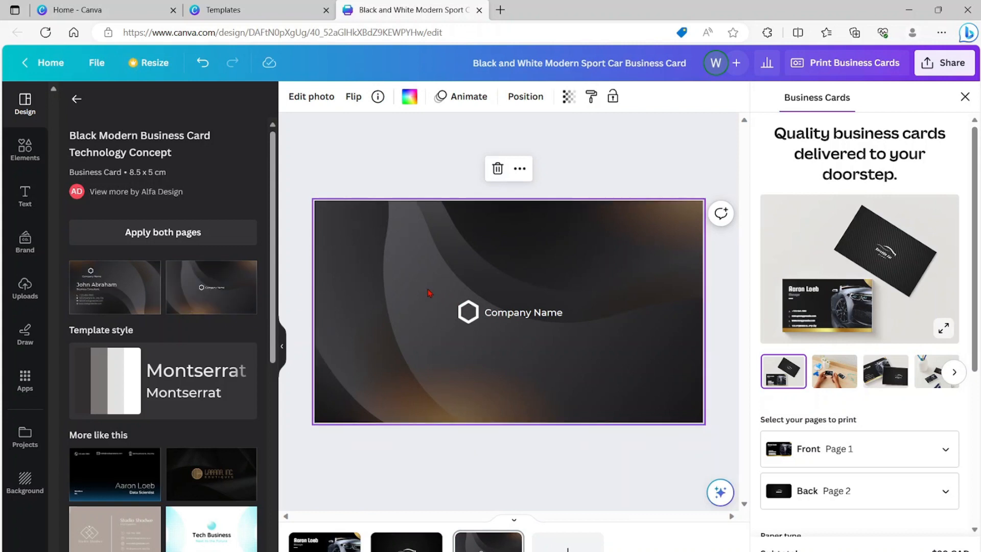
- Copy the dark background from the third page onto page 1, and undo the background replacement
right_click(442, 283)
click(454, 297)
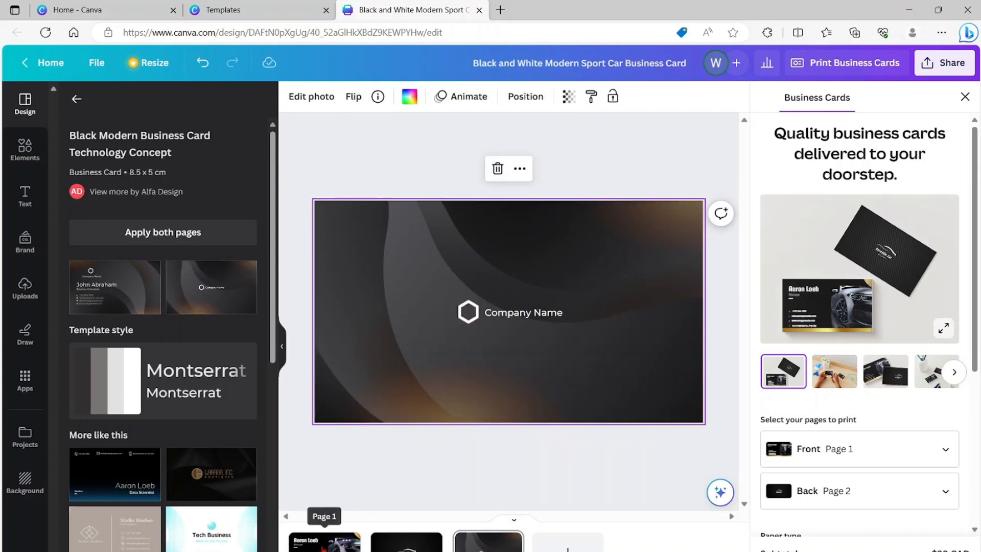
click(324, 540)
key(ctrl+v)
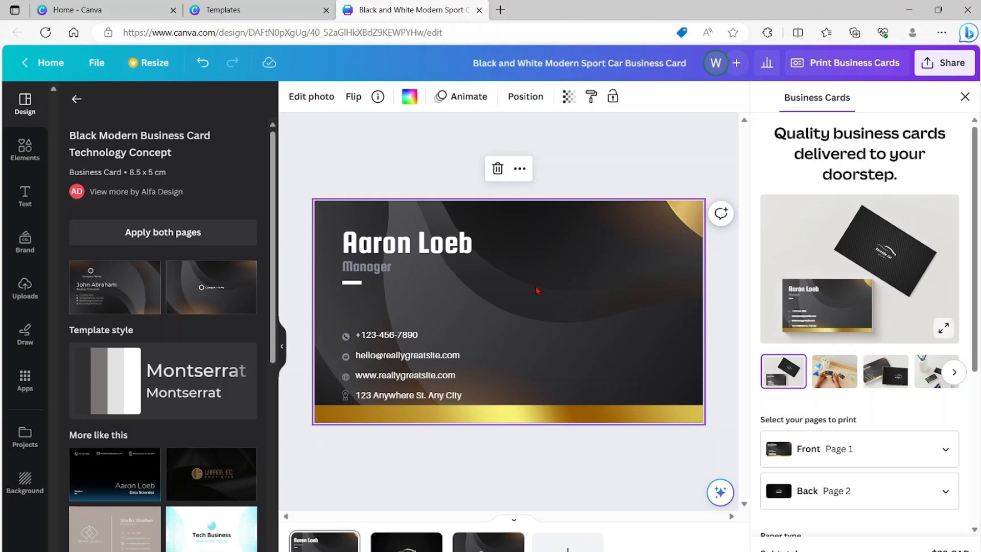
key(ctrl+z)
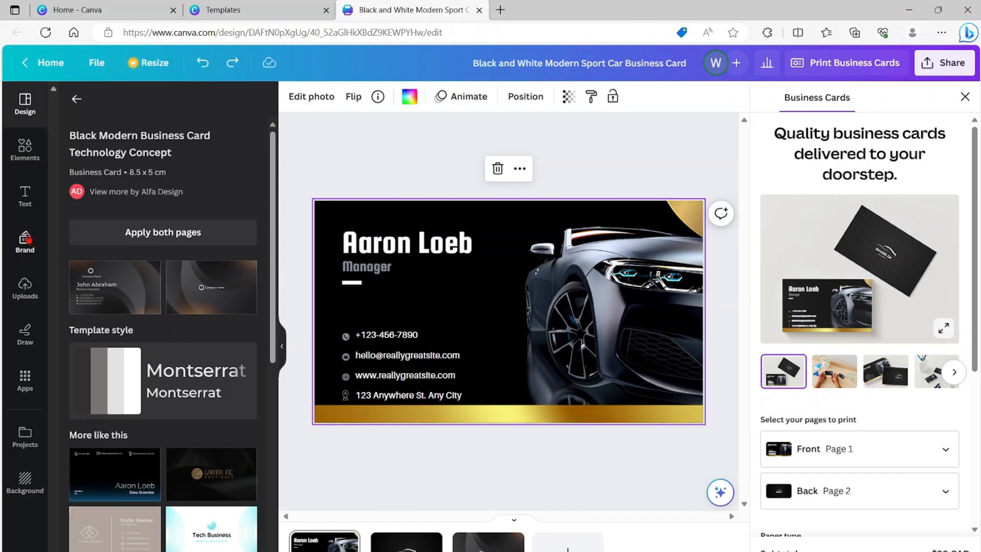
- Add the uploaded Well Dun Automotive logo to the lower-right area of the card's first page
click(26, 287)
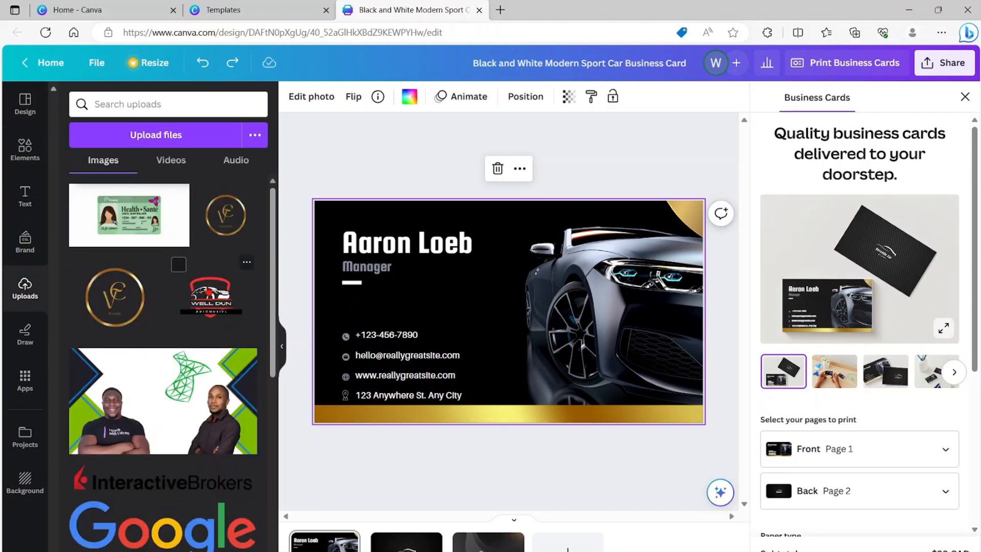
drag(215, 301, 685, 364)
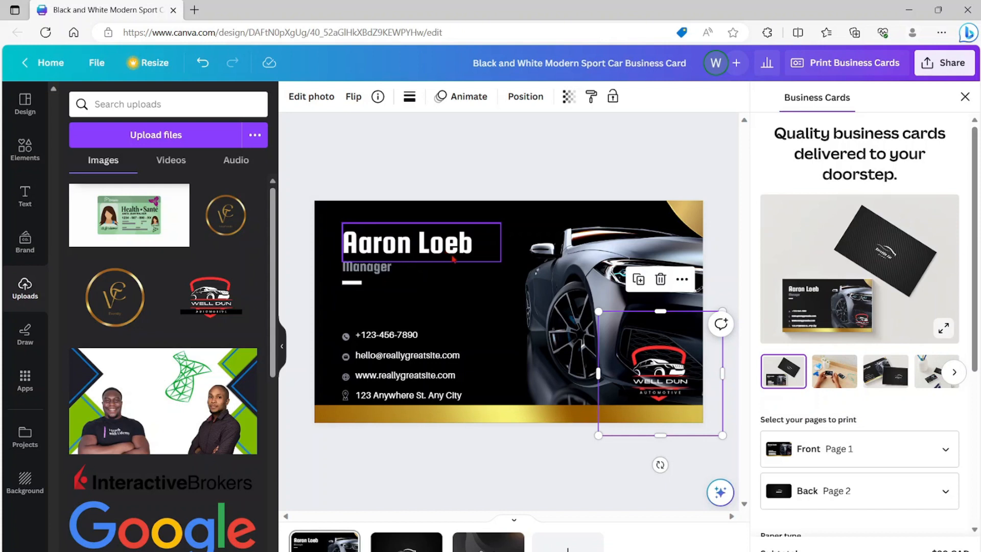
- Change the text color of the person's name on page 1 to red, #F80505
click(414, 251)
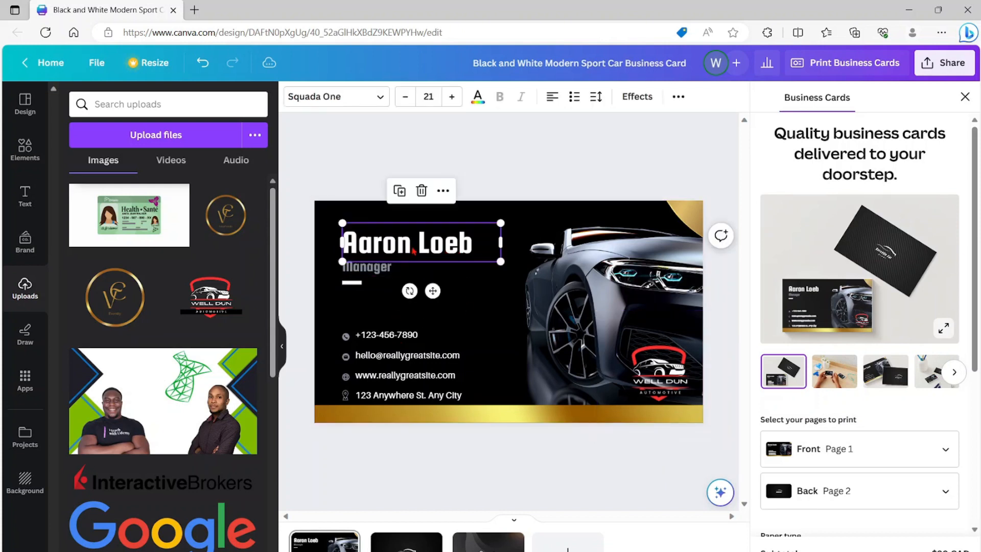
click(478, 100)
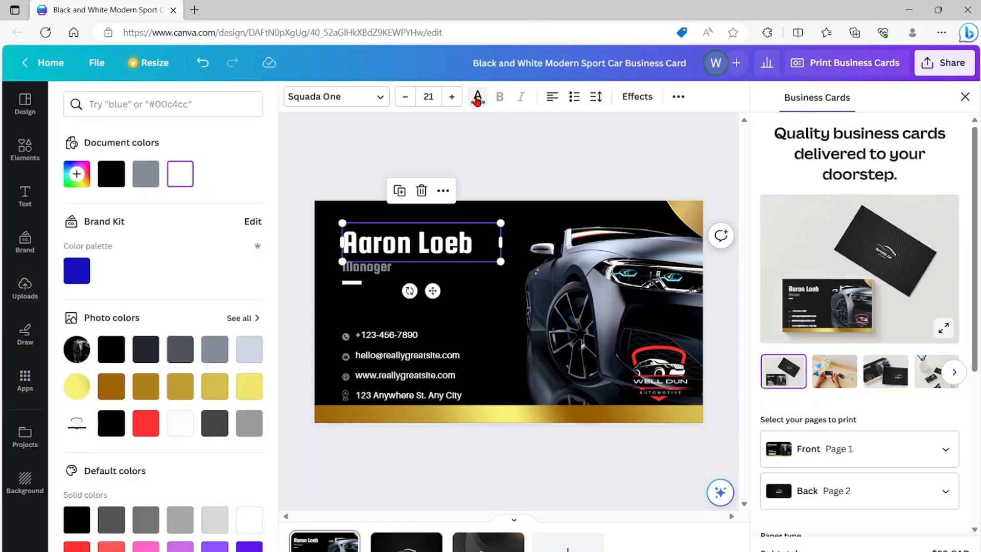
click(81, 175)
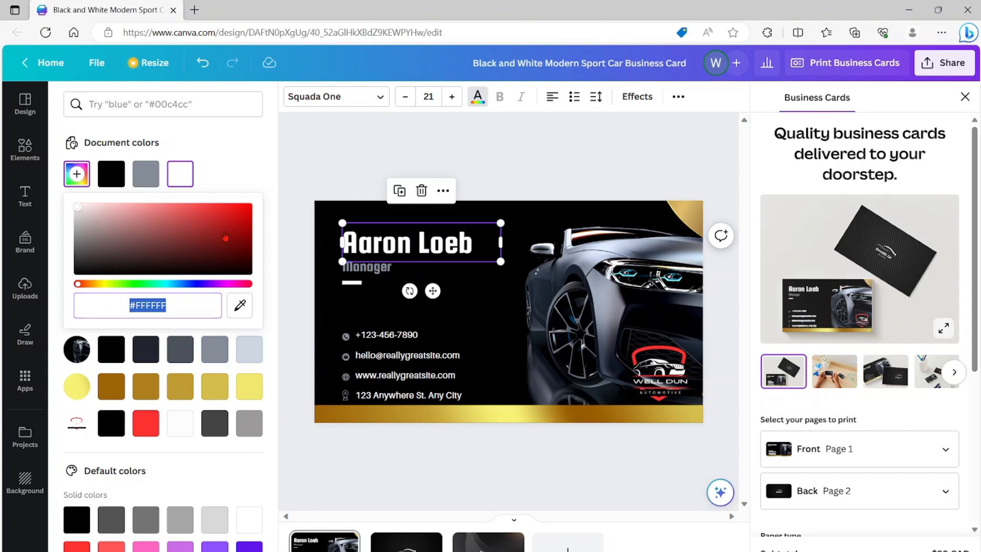
click(248, 207)
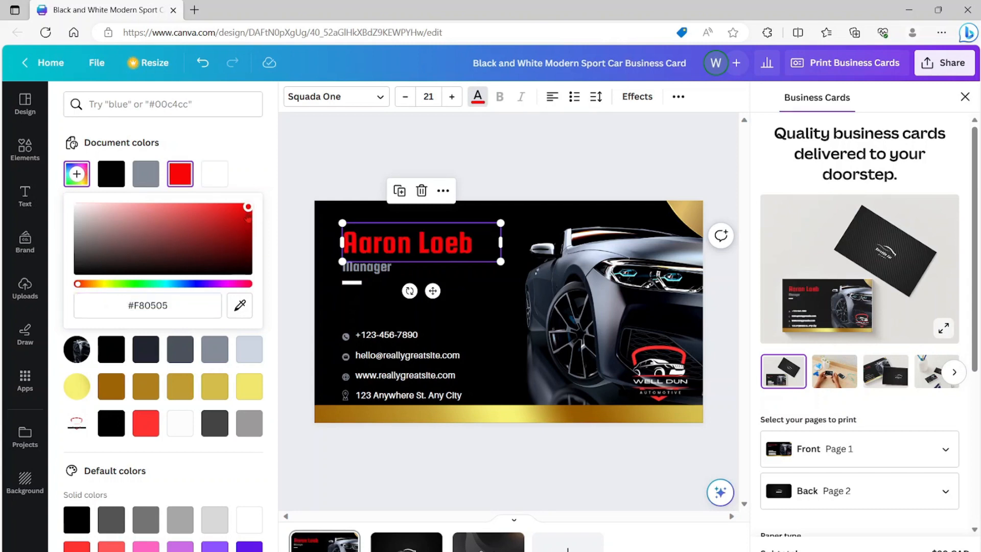
drag(109, 284, 77, 285)
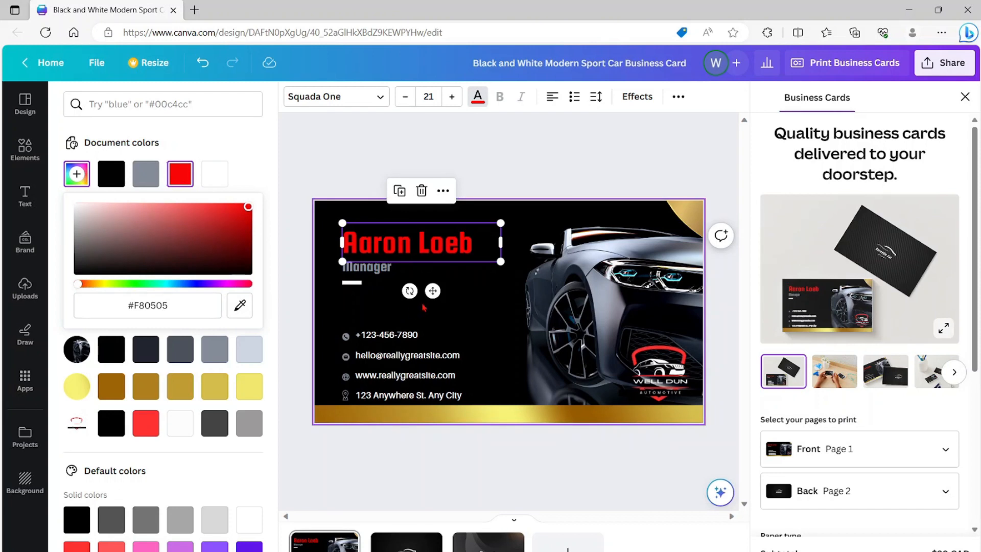
click(452, 302)
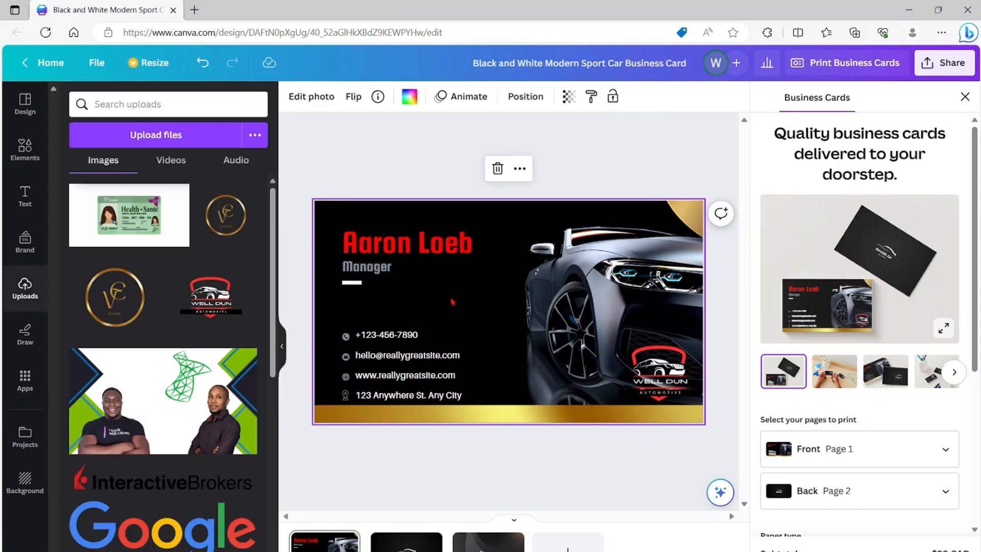
- Add a subheading text box between the job title and the phone number, and set its font to Open Sauce
click(26, 194)
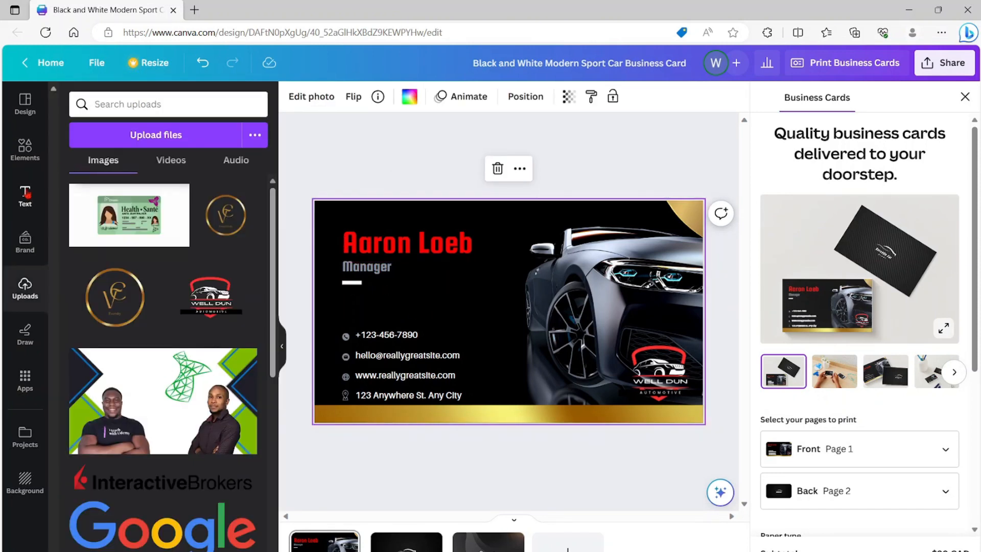
drag(137, 296, 414, 306)
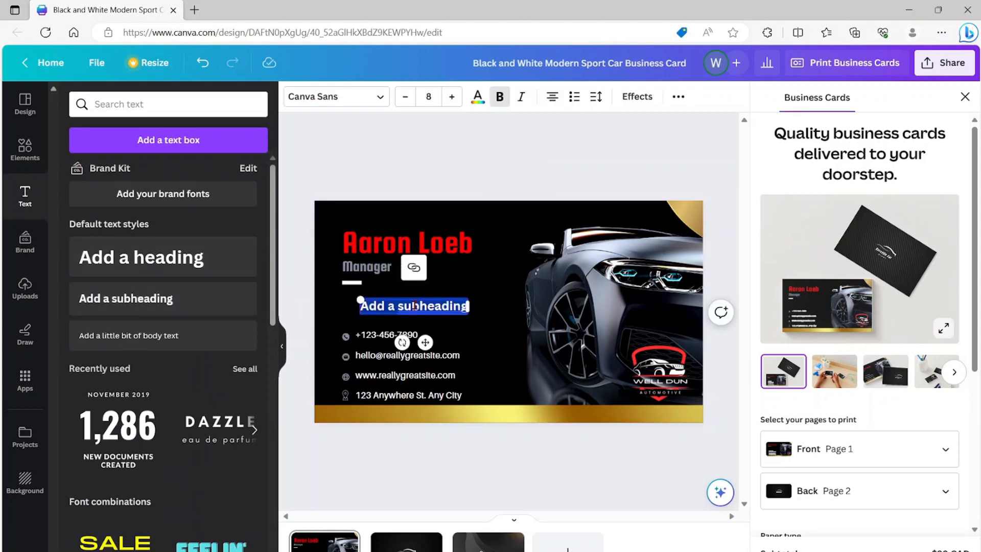
key(BackSpace)
drag(363, 306, 470, 306)
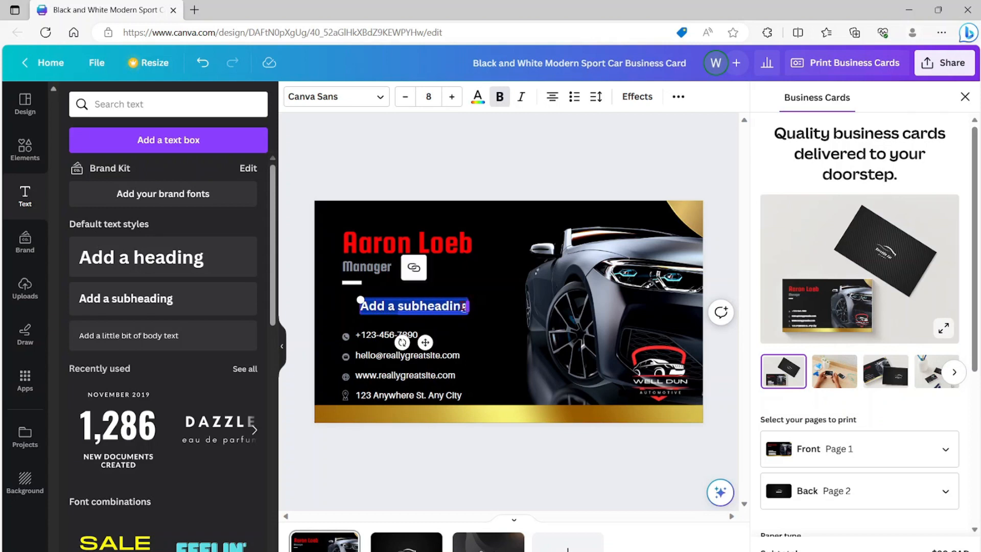
click(379, 101)
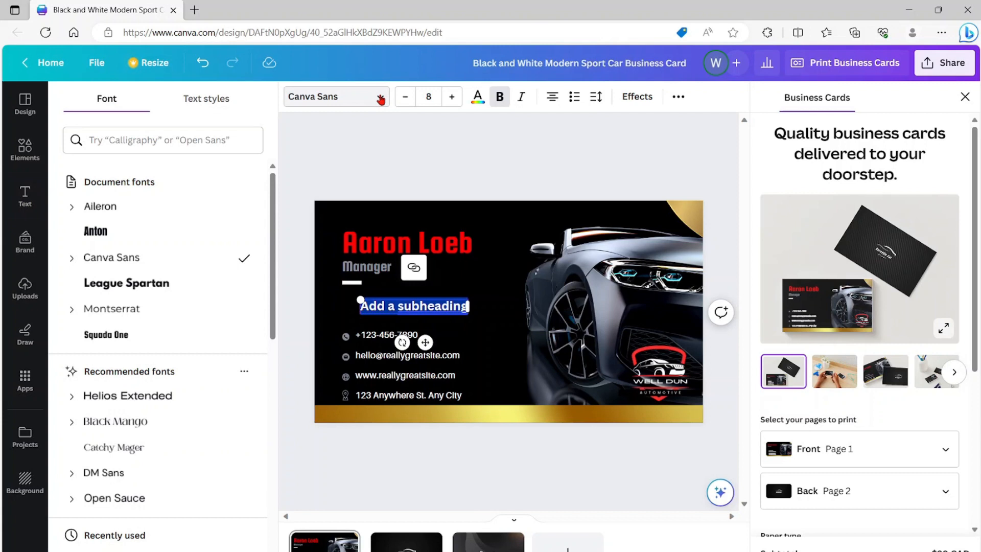
scroll(137, 439, down, 1)
click(135, 438)
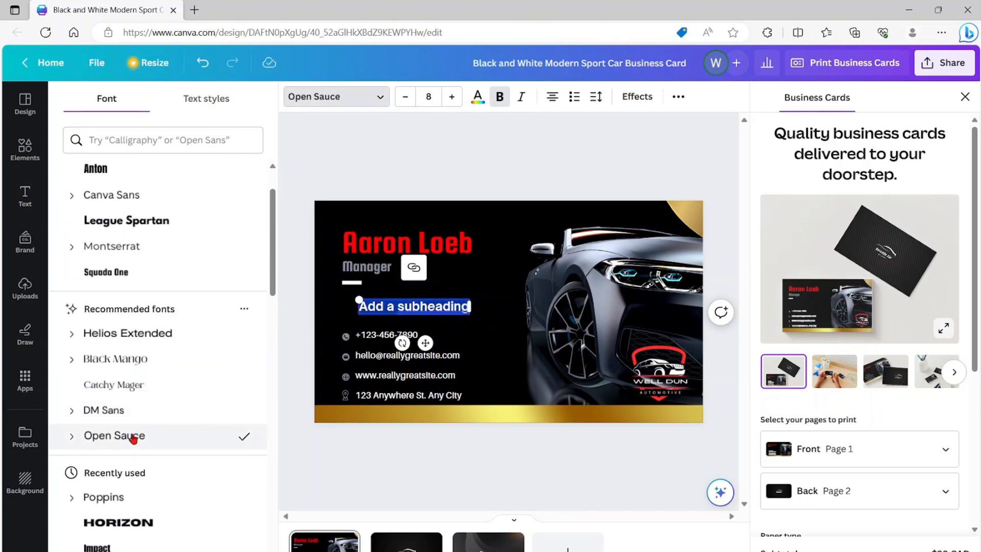
- Set the subheading's font size to 10 and make it italic instead of bold
click(452, 96)
click(452, 97)
click(452, 97)
click(452, 96)
click(452, 97)
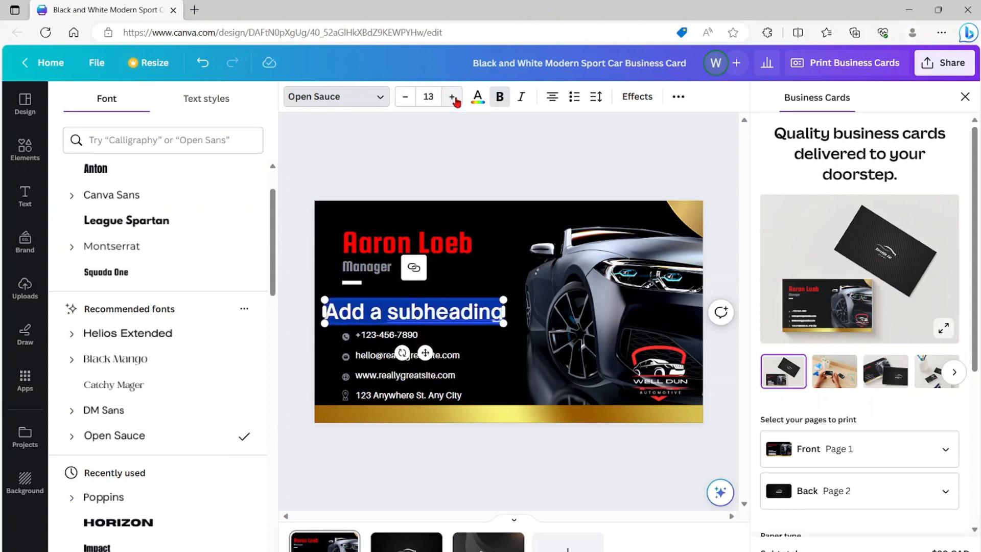
click(405, 96)
click(405, 97)
click(405, 96)
click(405, 96)
click(404, 100)
click(403, 100)
click(451, 98)
click(452, 98)
click(452, 99)
click(502, 98)
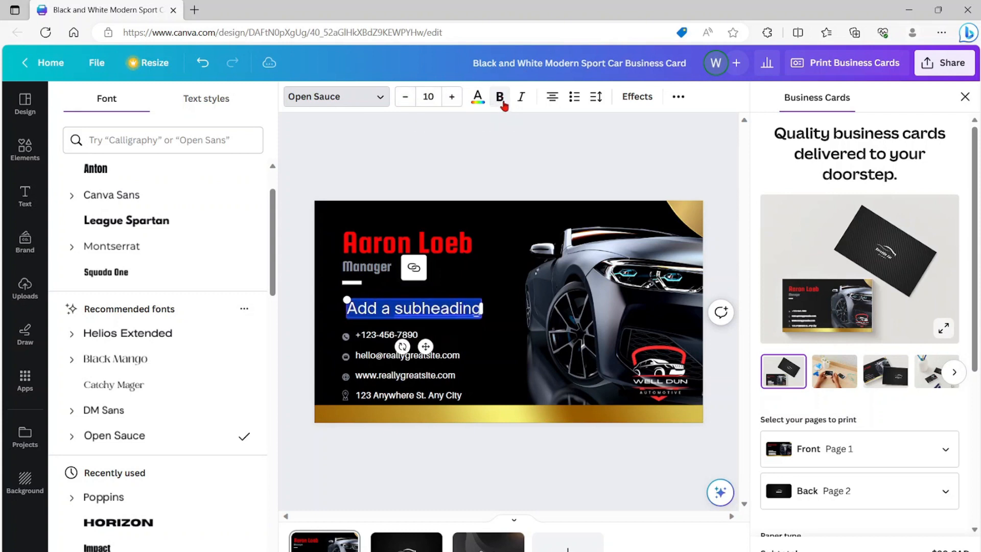
click(522, 97)
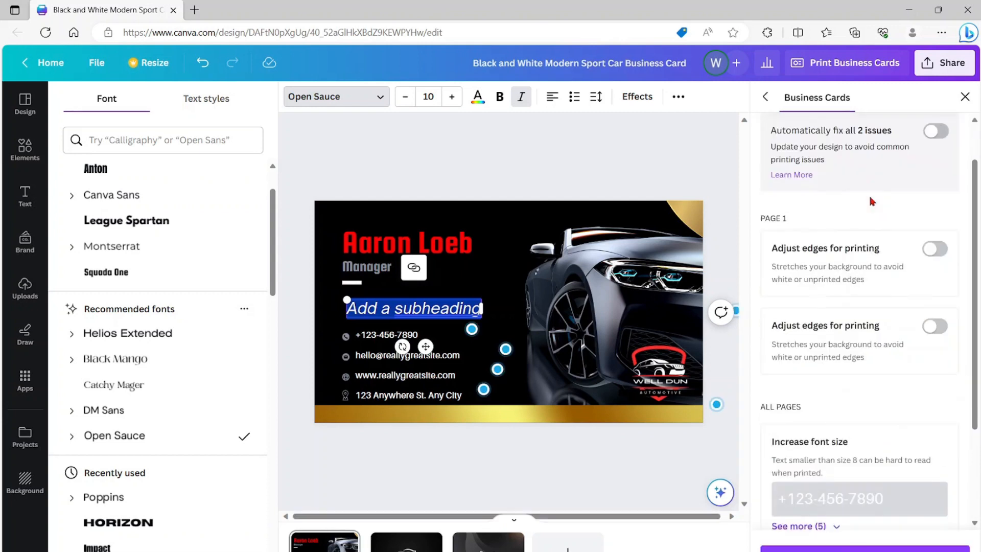
- Review the suggested print fixes for the business card and open the design's sharing options
scroll(872, 203, down, 3)
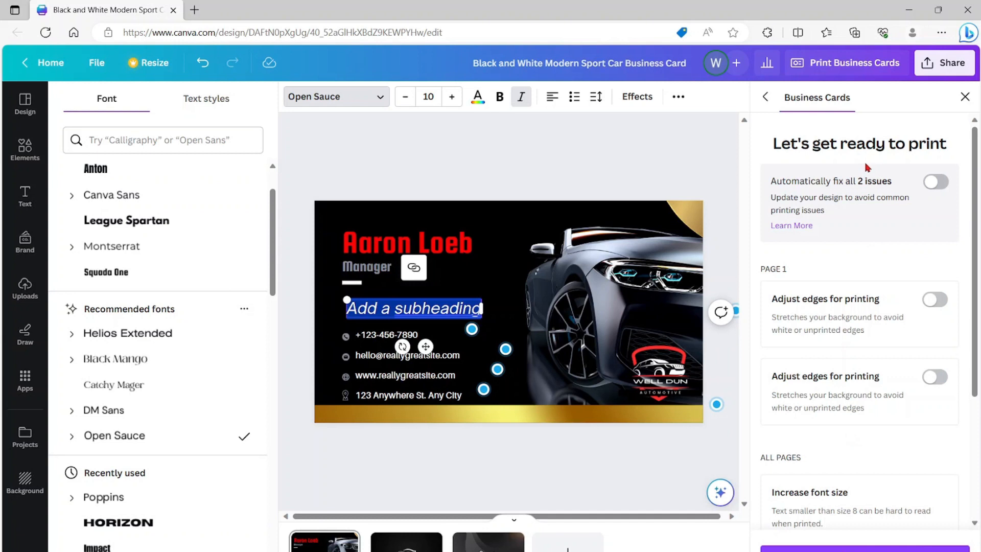
click(943, 67)
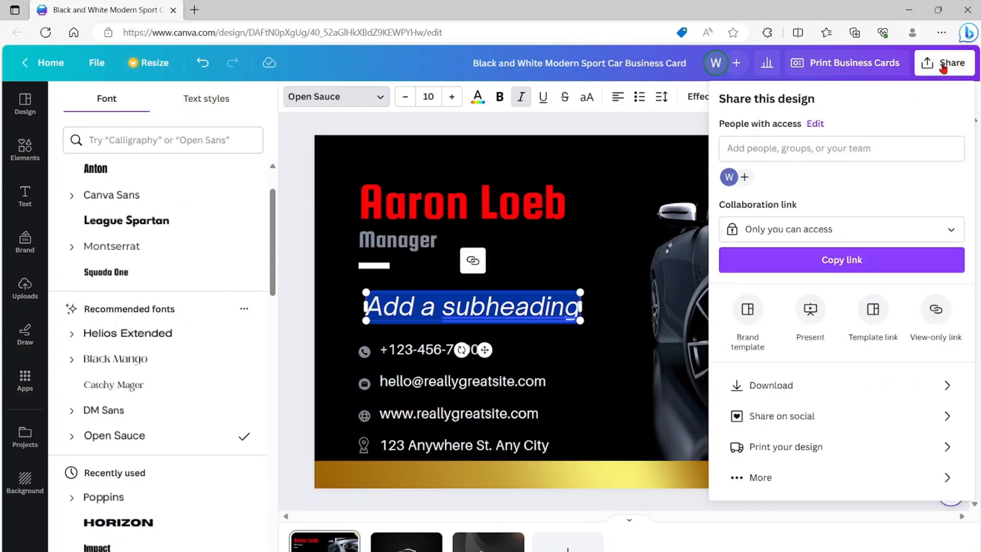